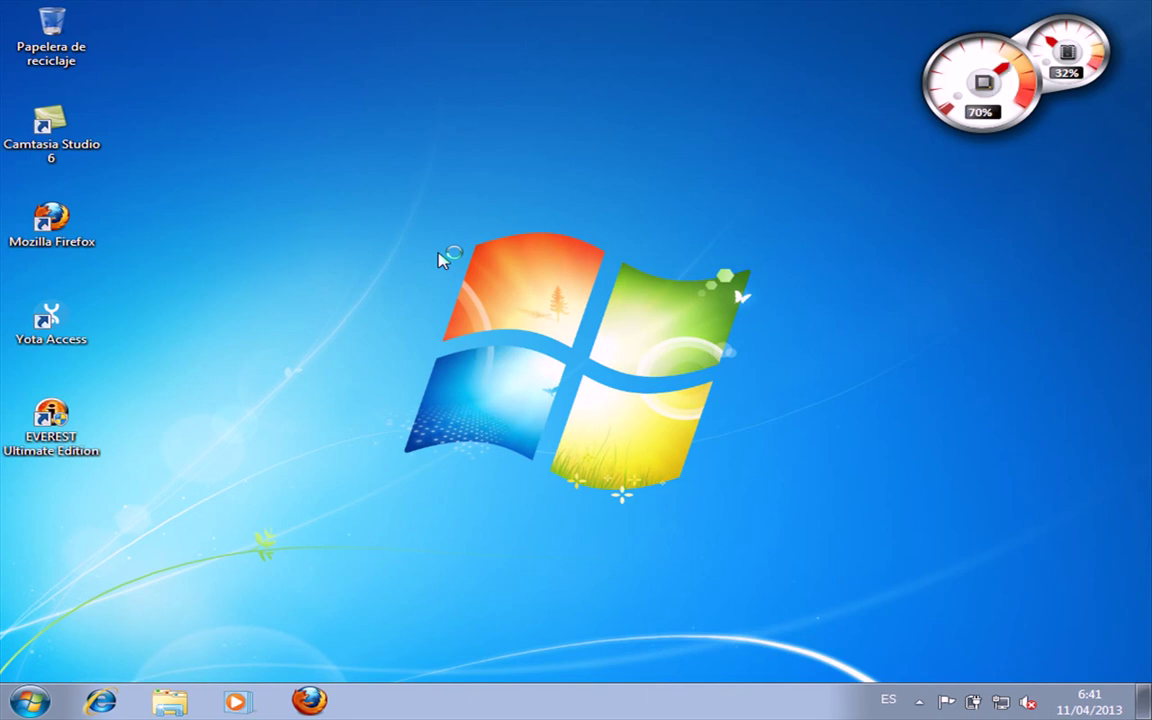
pyautogui.rightClick(342, 257)
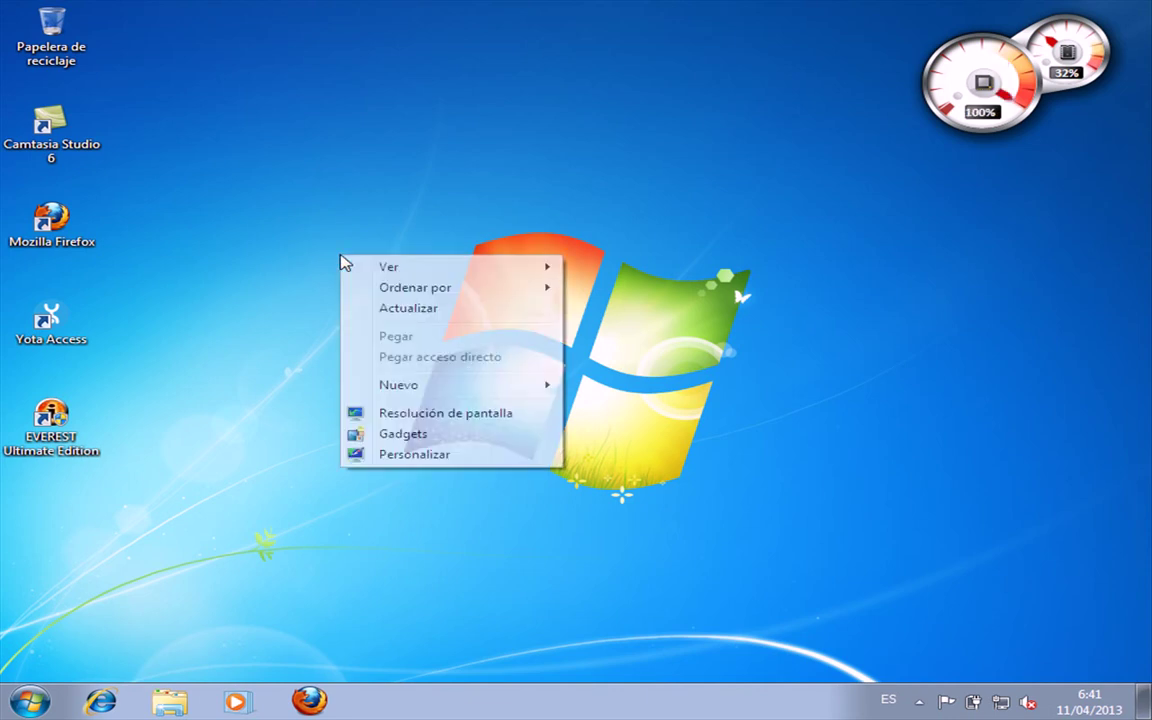
pyautogui.click(462, 310)
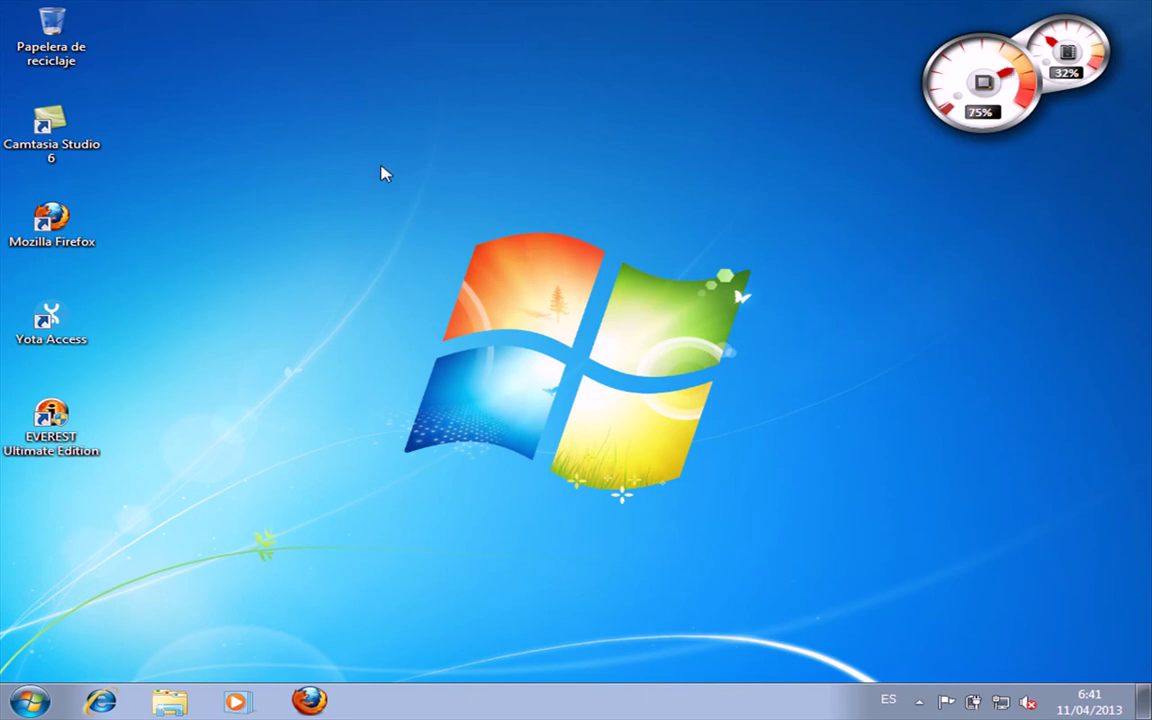
pyautogui.rightClick(381, 166)
pyautogui.click(463, 220)
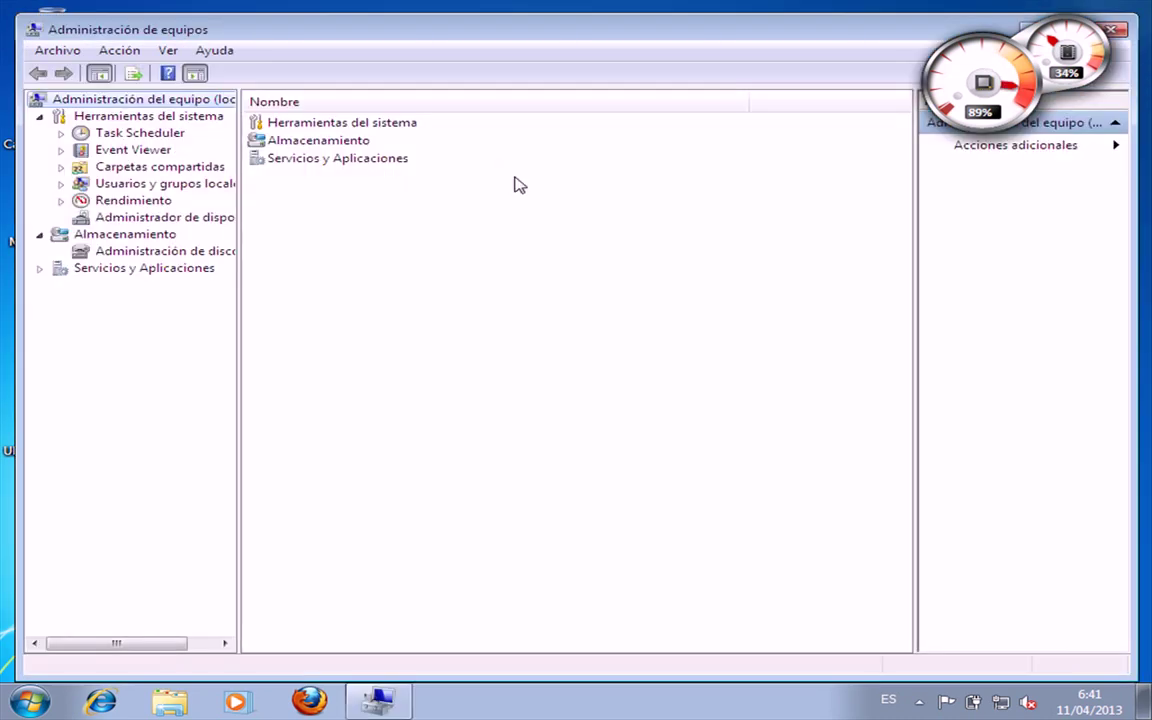
# Open the computer's device manager and update the driver of Dispositivo base del sistema using the automatic driver search
pyautogui.click(163, 217)
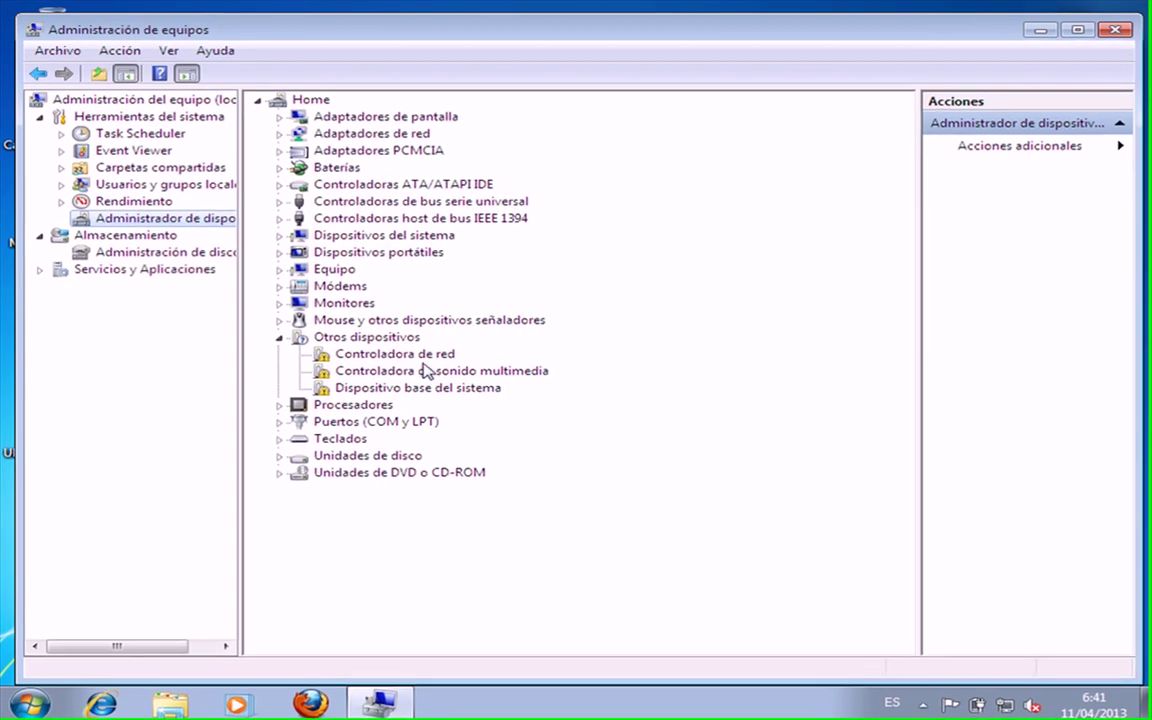
pyautogui.rightClick(440, 391)
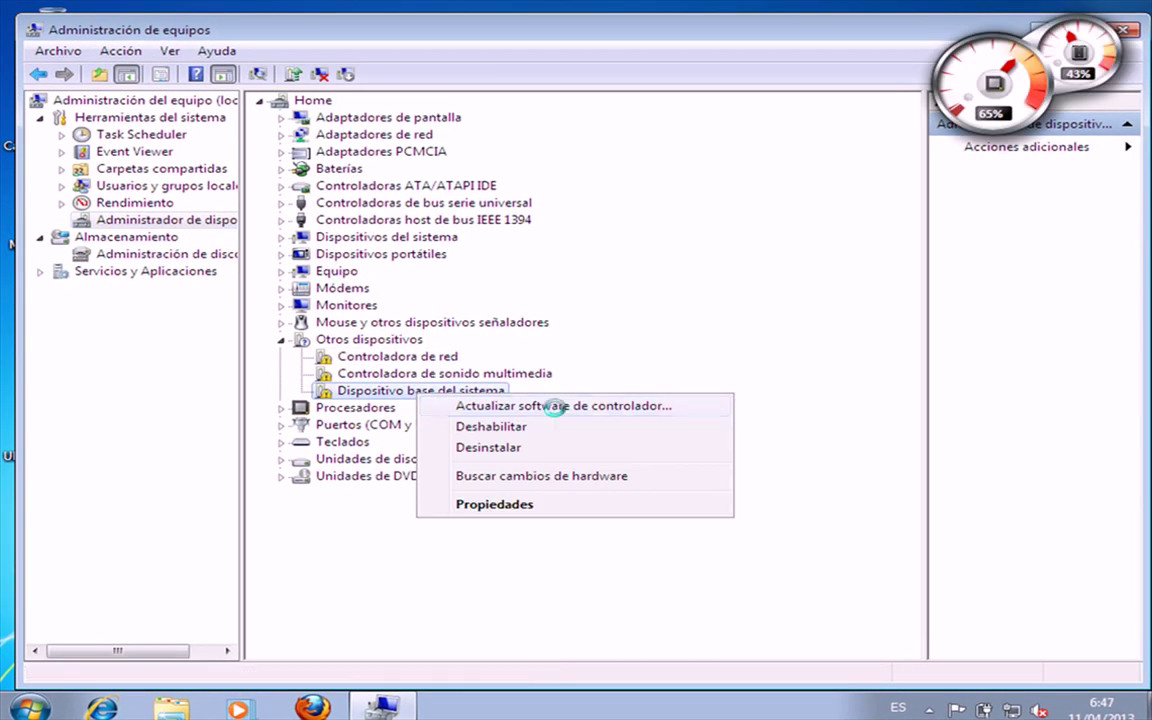
pyautogui.click(550, 405)
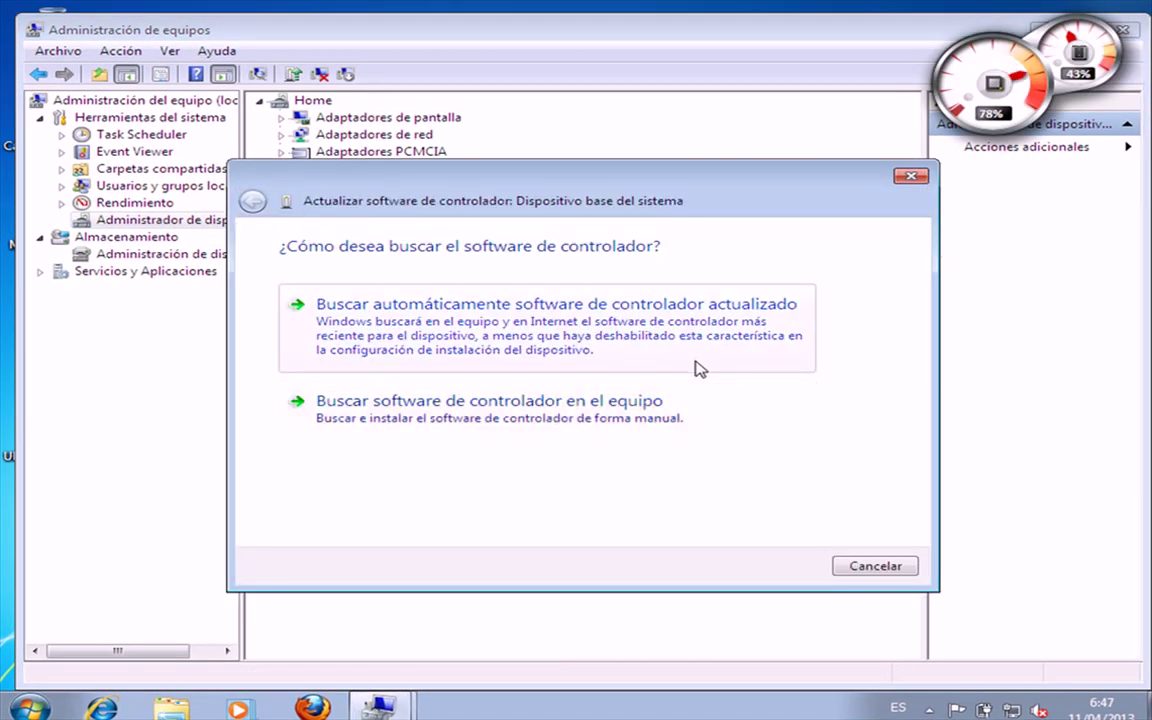
pyautogui.click(608, 336)
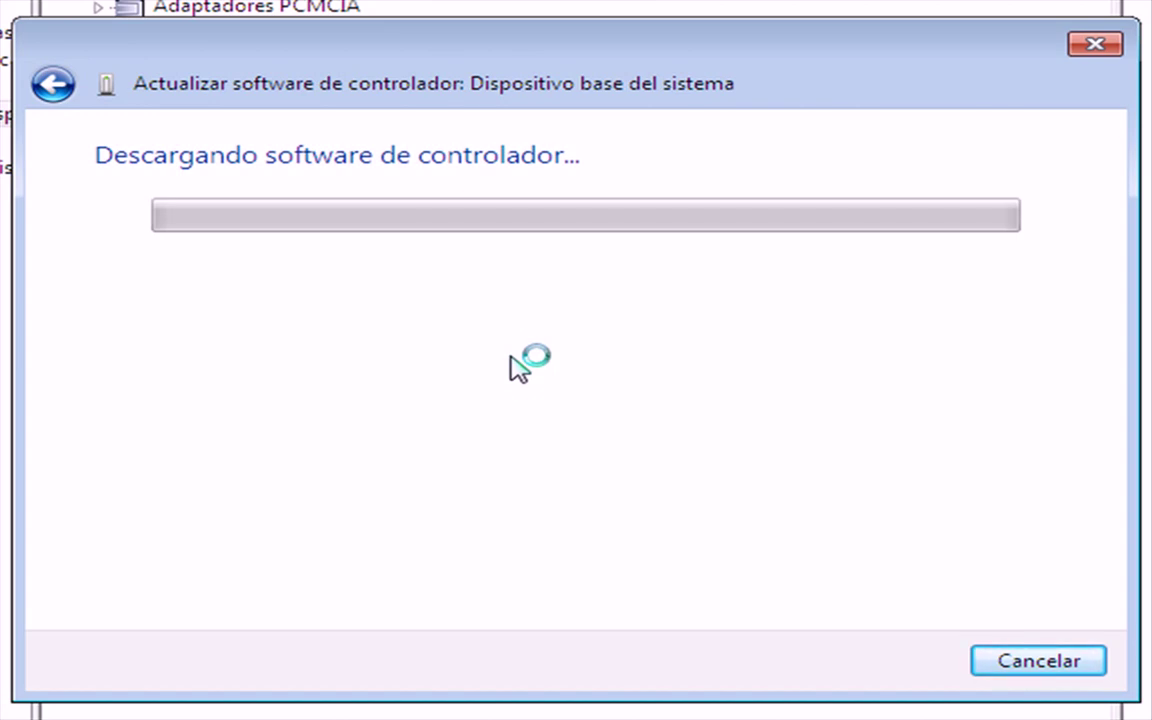
pyautogui.hotkey('alt', 'Tab')
pyautogui.hotkey('alt', 'Tab')
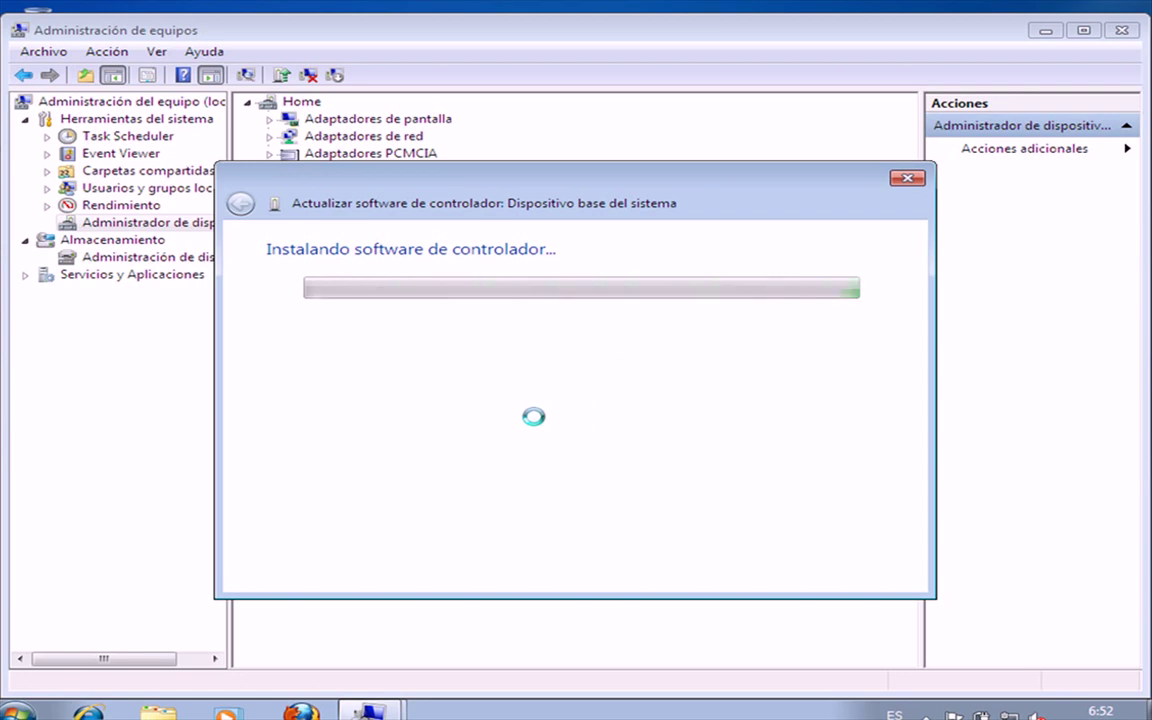
pyautogui.click(866, 572)
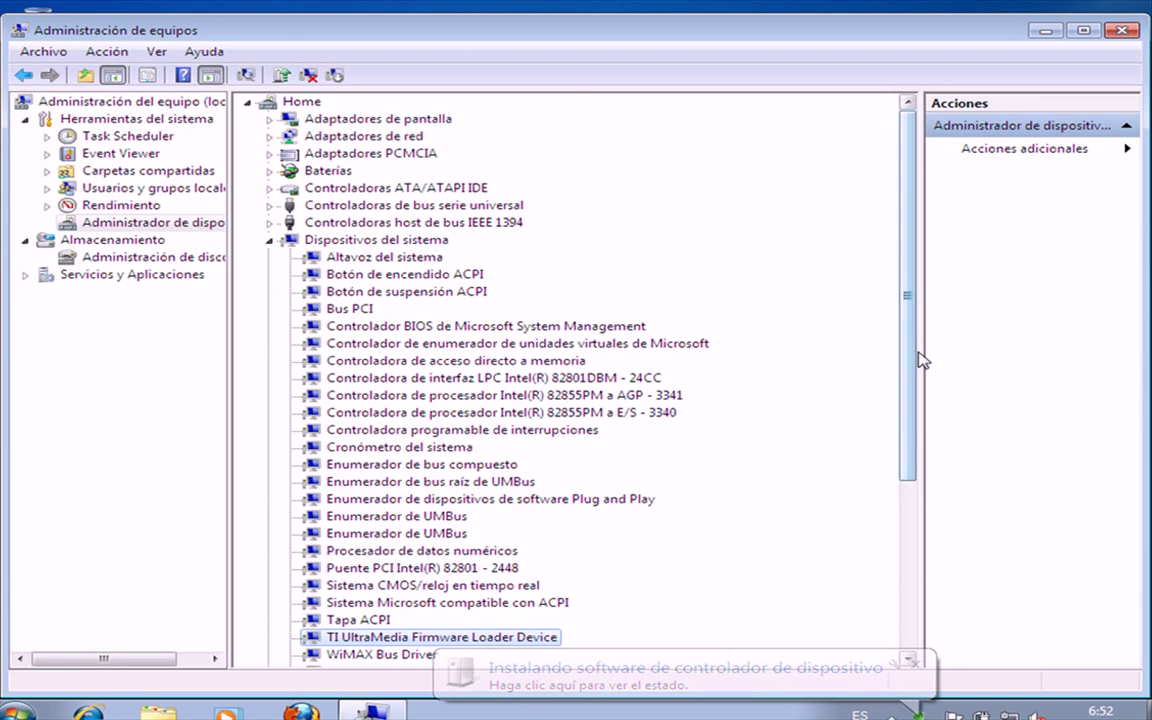
# Collapse Dispositivos del sistema and update the driver of Controladora de red using the automatic driver search
pyautogui.click(269, 240)
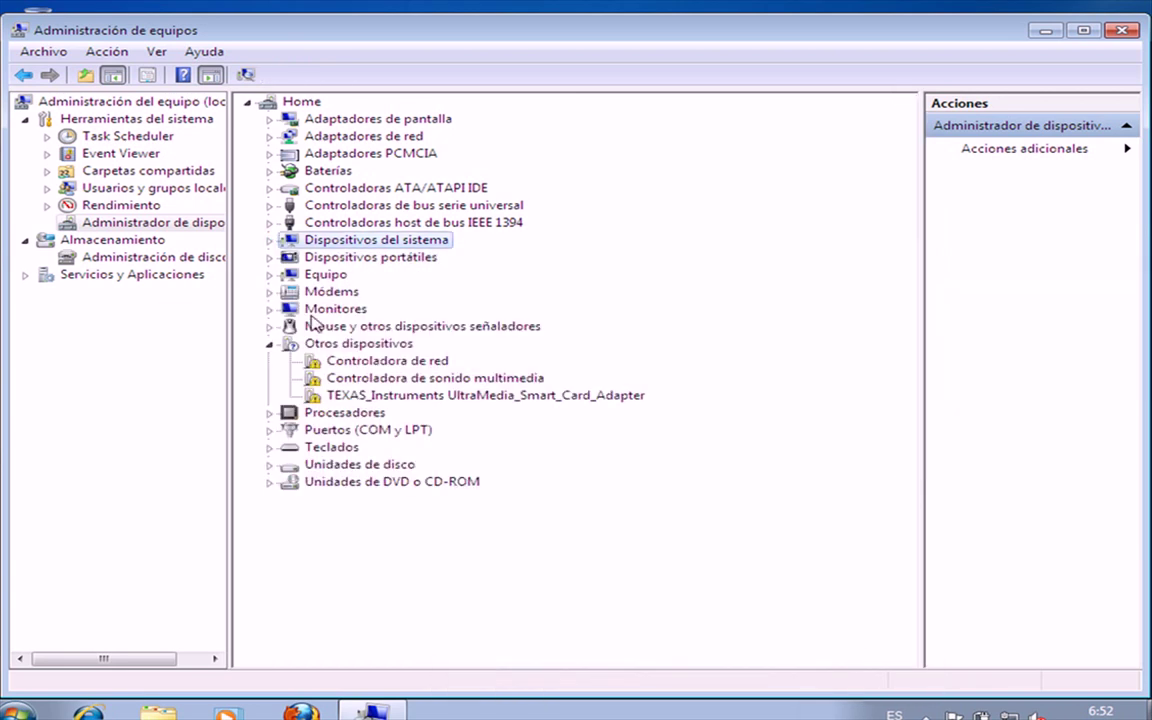
pyautogui.click(436, 397)
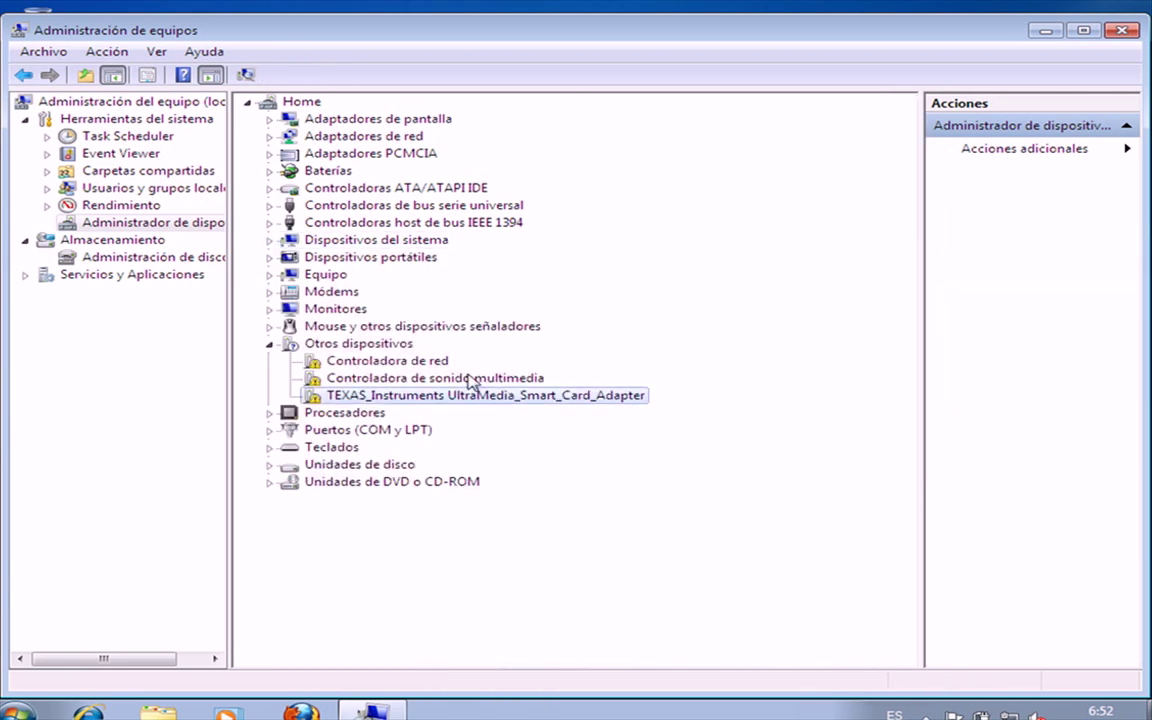
pyautogui.click(424, 363)
pyautogui.rightClick(424, 363)
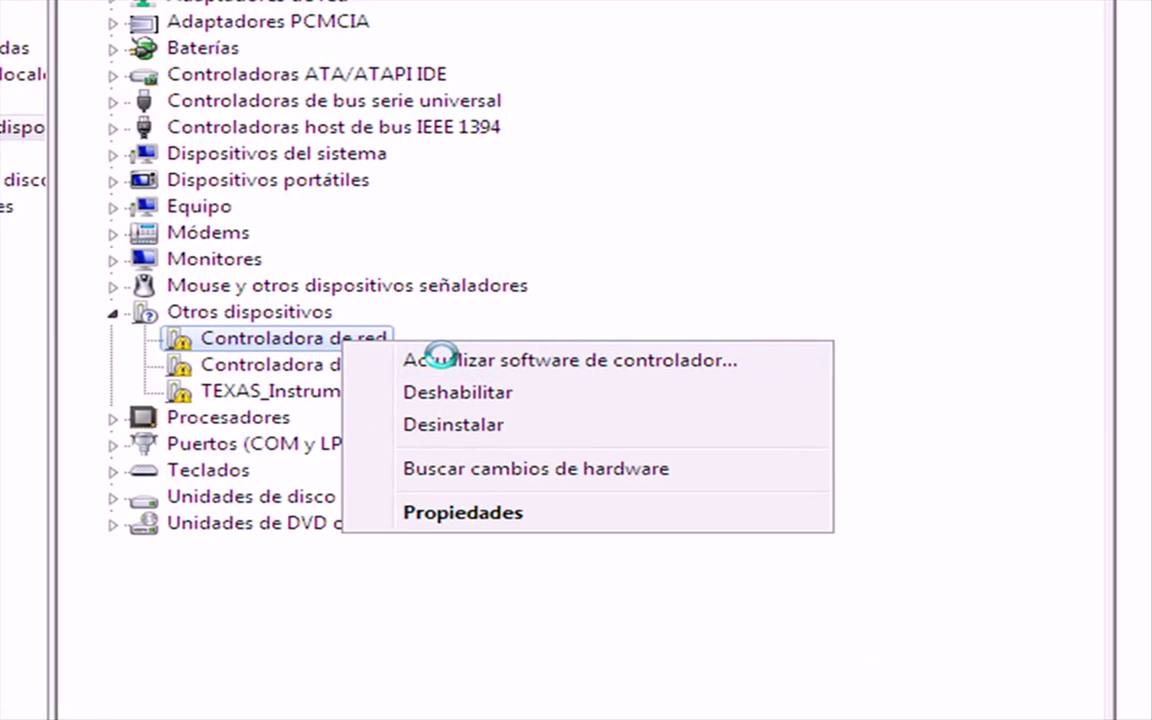
pyautogui.click(440, 358)
pyautogui.click(455, 340)
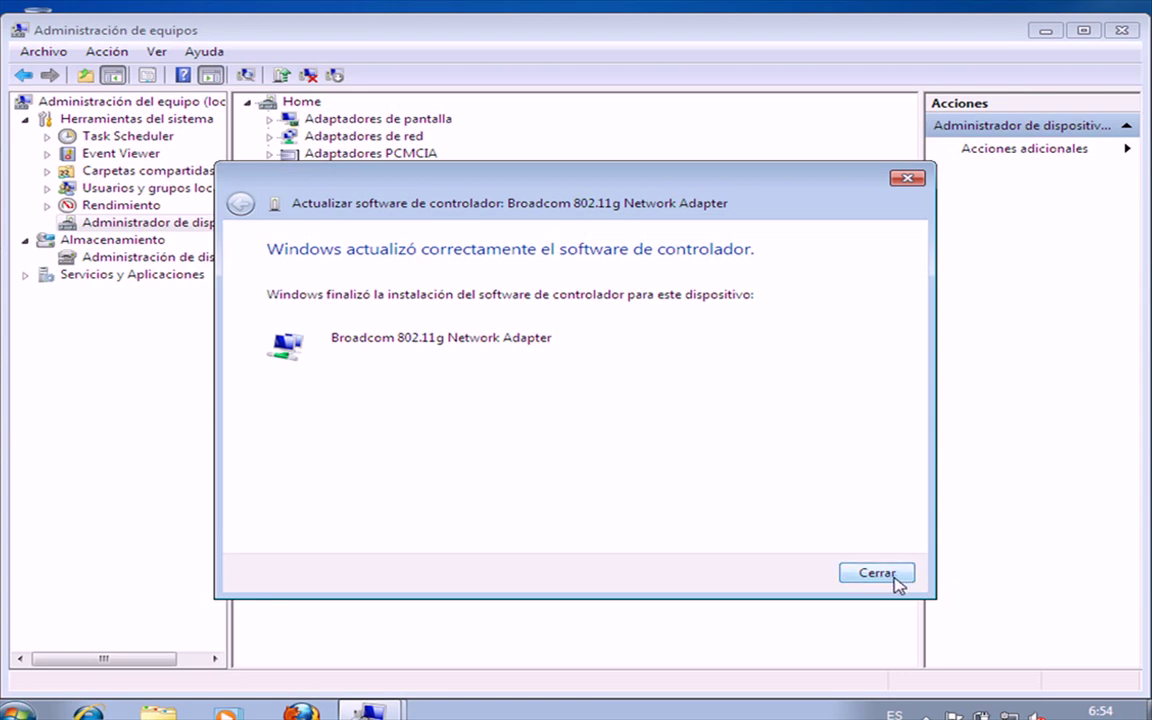
pyautogui.click(877, 573)
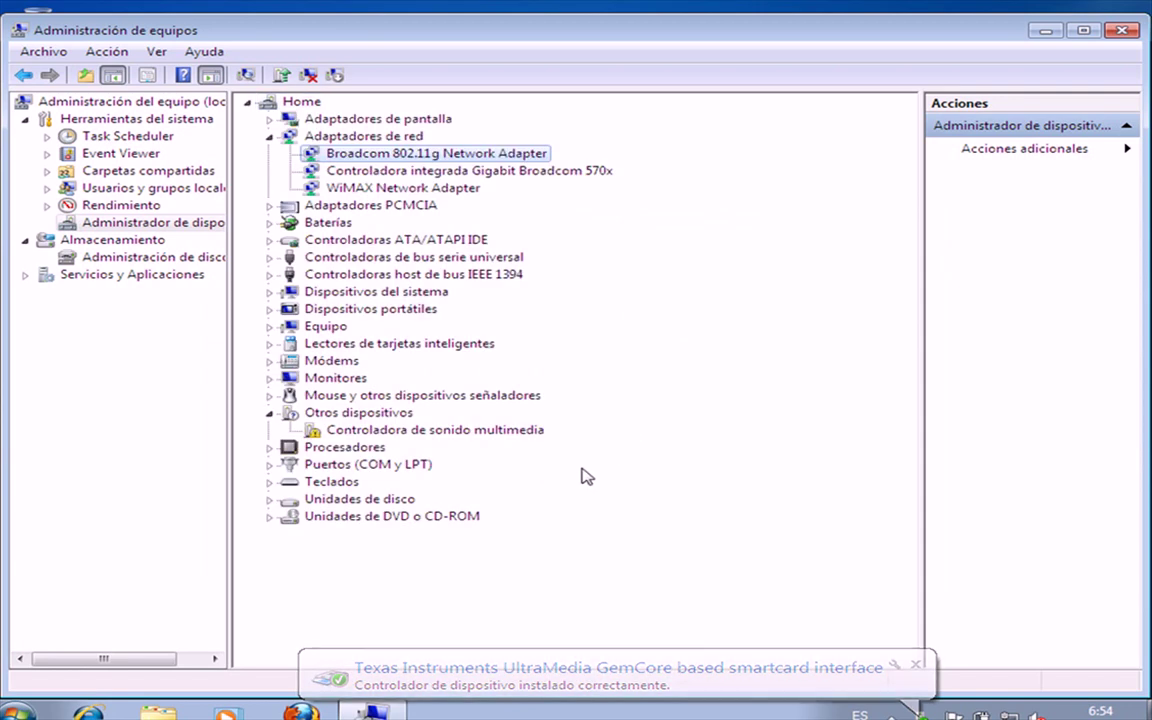
# Update the driver of Controladora de sonido multimedia using the automatic driver search, closing the wizard when it finishes
pyautogui.rightClick(491, 430)
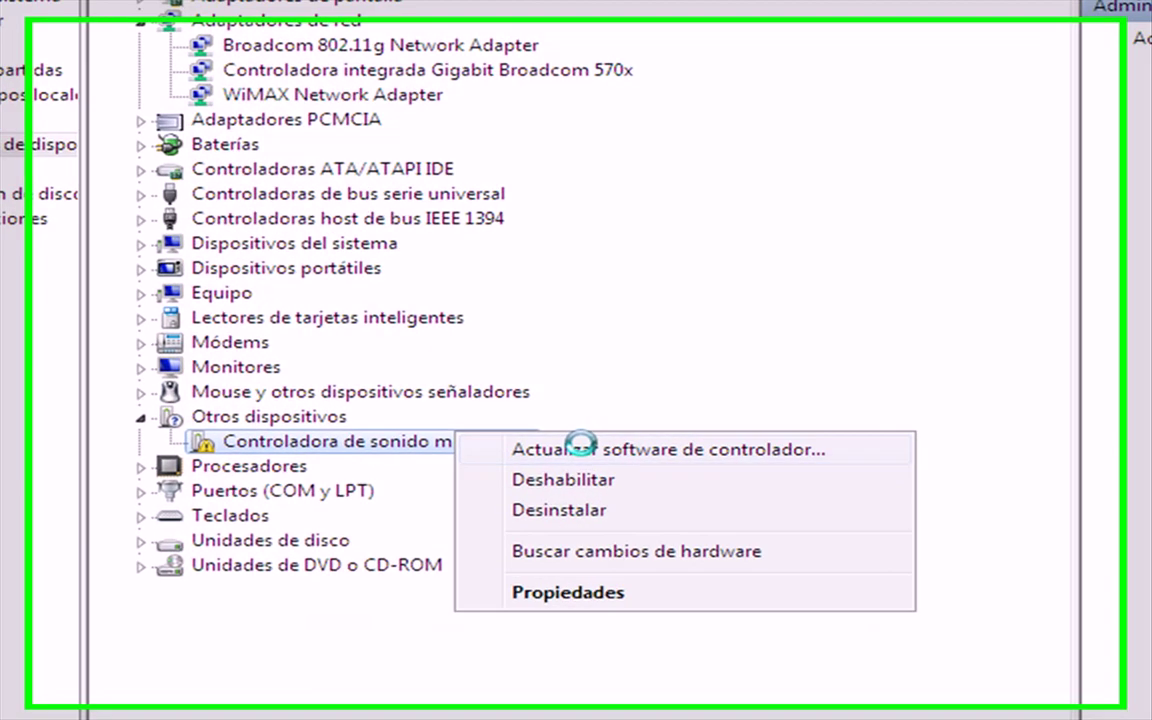
pyautogui.click(575, 436)
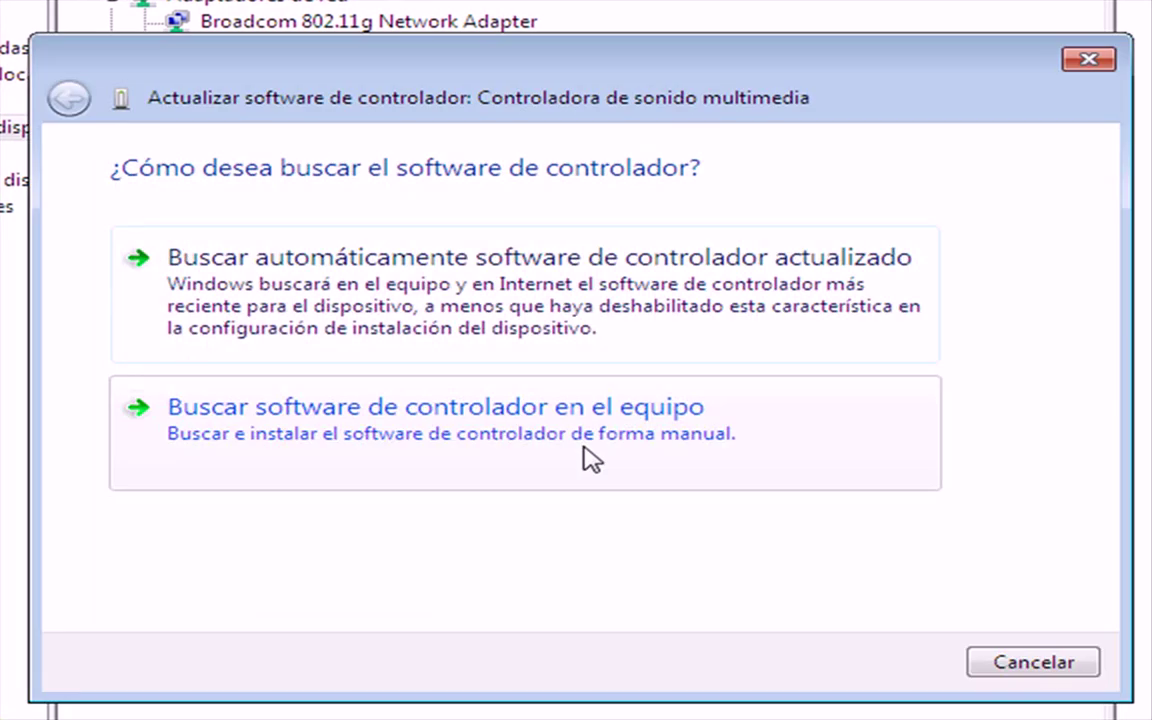
pyautogui.click(562, 316)
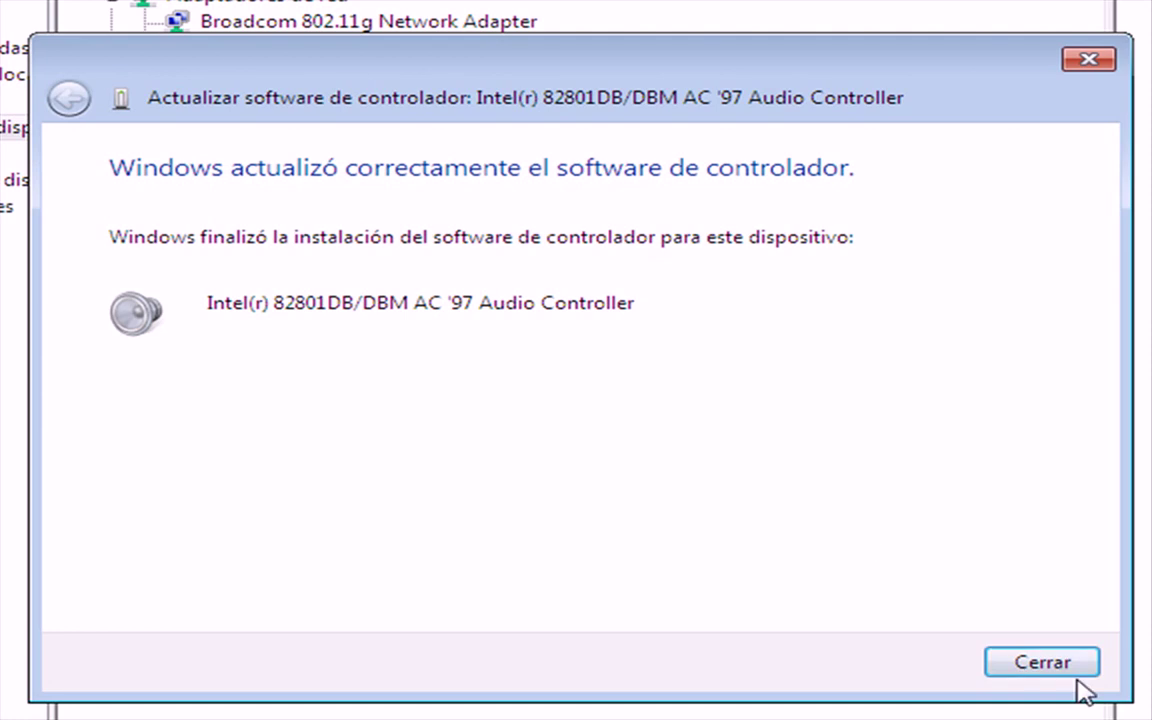
pyautogui.click(1043, 662)
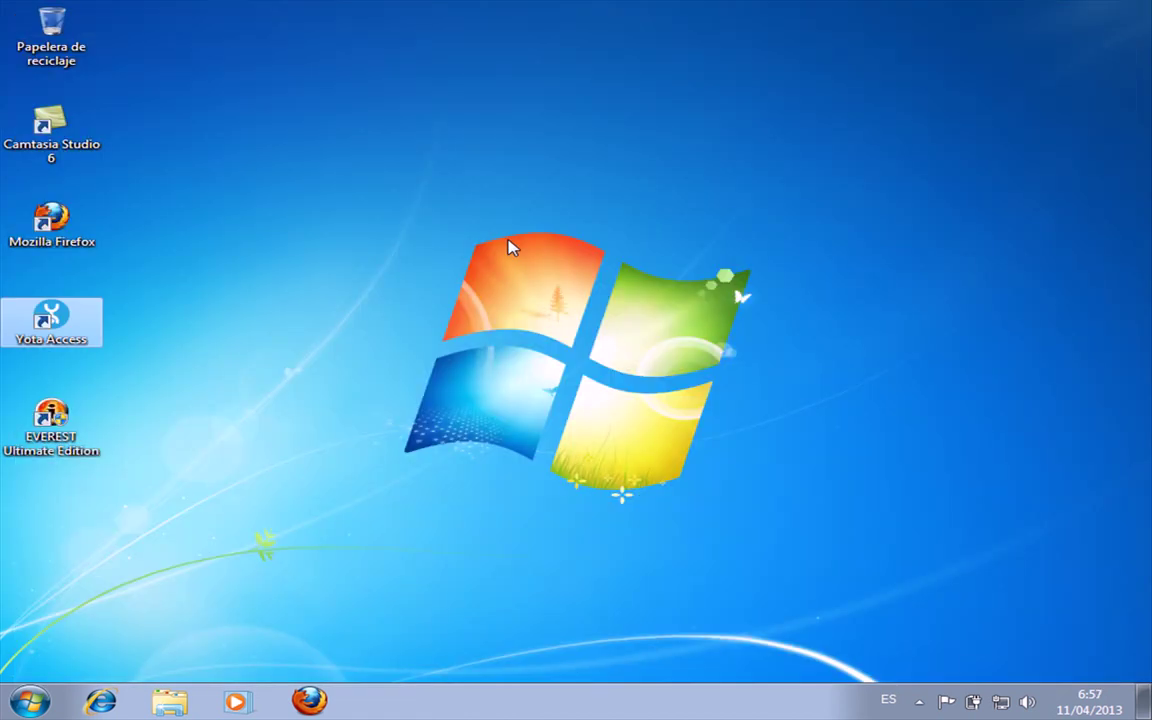
pyautogui.rightClick(507, 247)
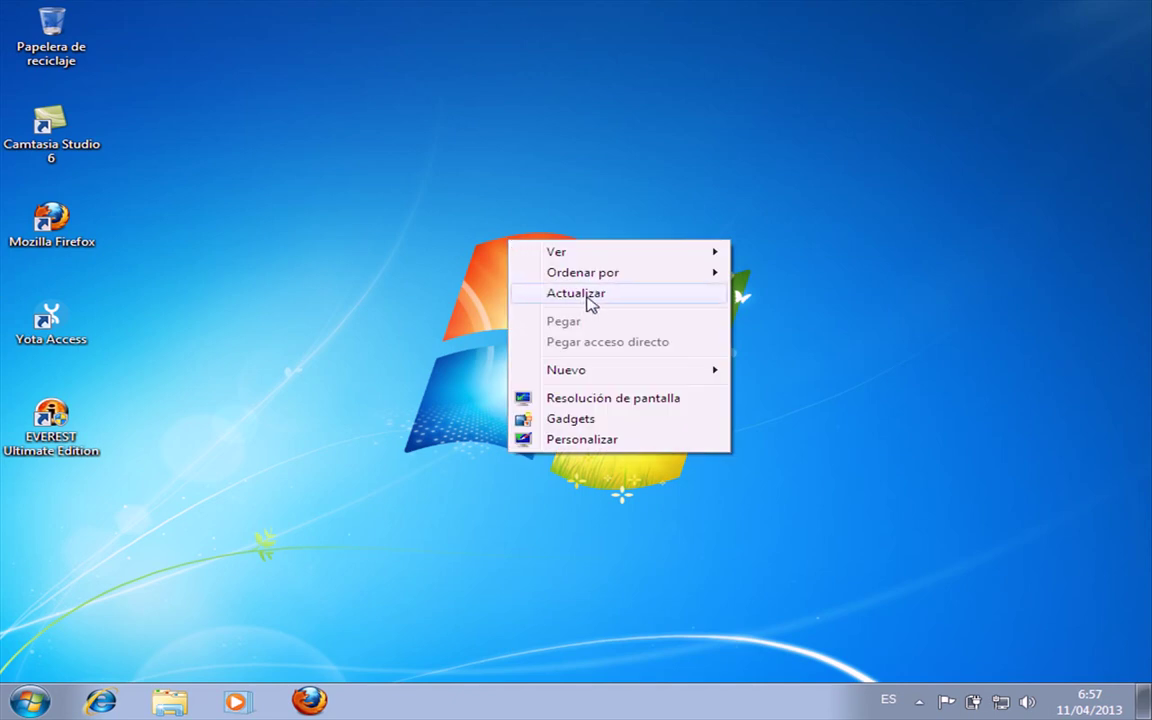
pyautogui.click(590, 295)
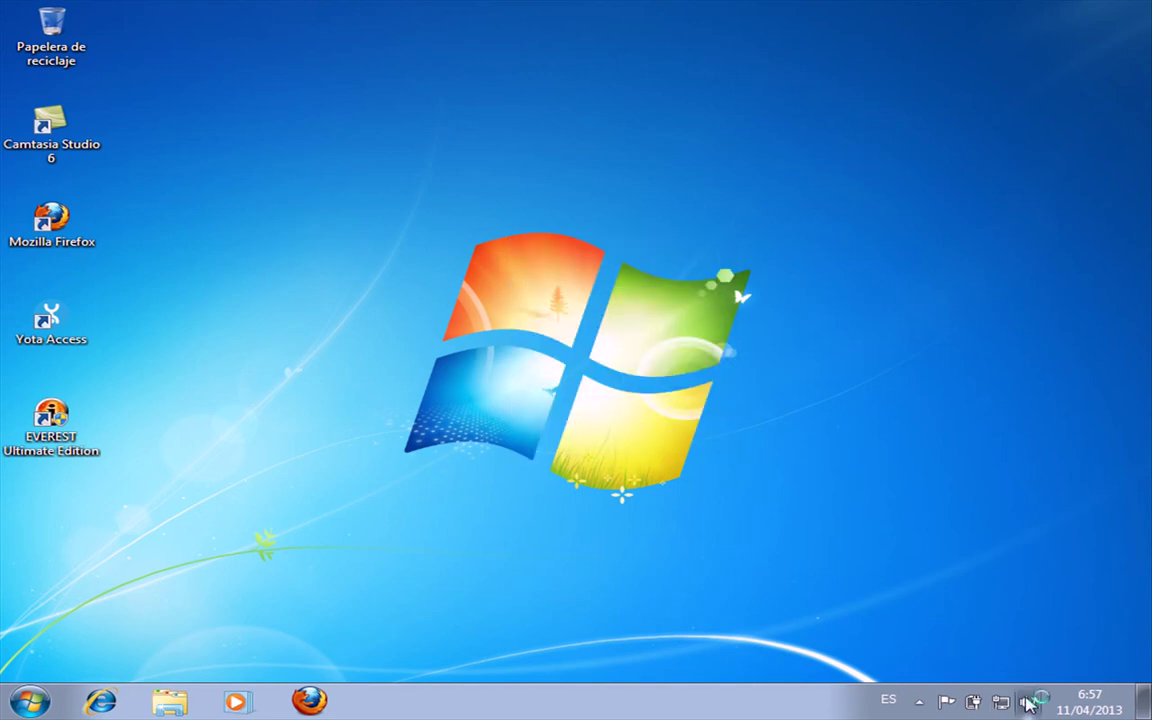
# Raise the system speaker volume to its maximum and dismiss the volume control
pyautogui.click(1027, 703)
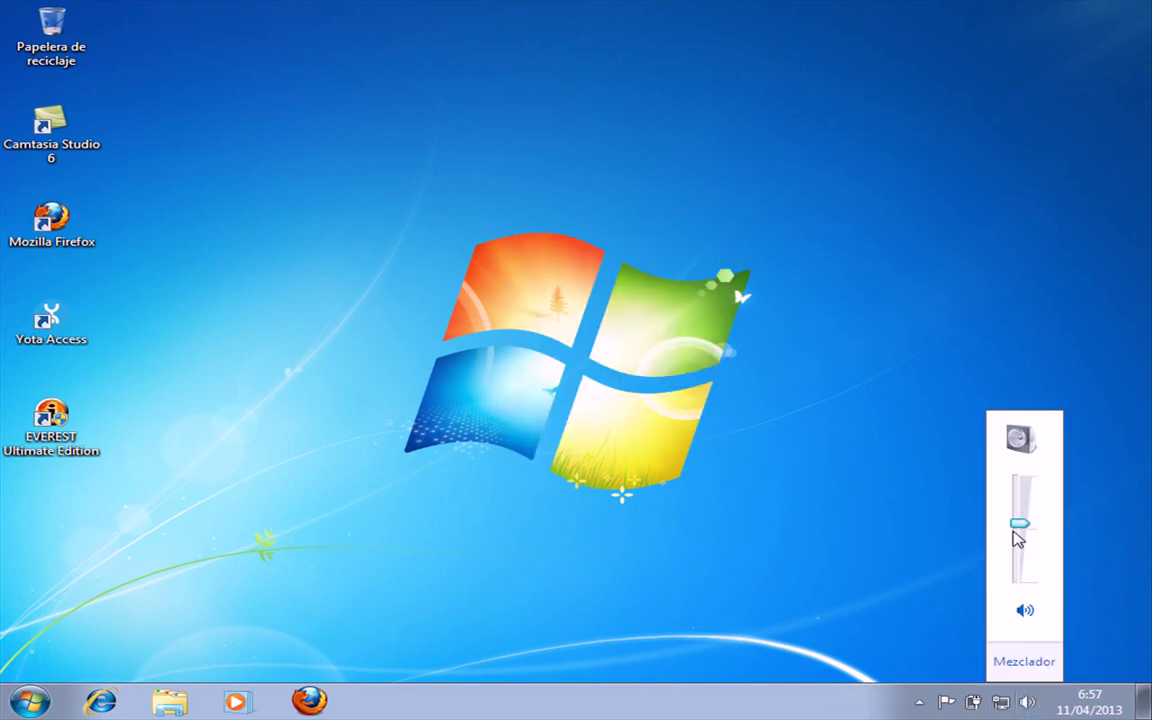
pyautogui.moveTo(1017, 528); pyautogui.dragTo(1023, 468)
pyautogui.click(771, 445)
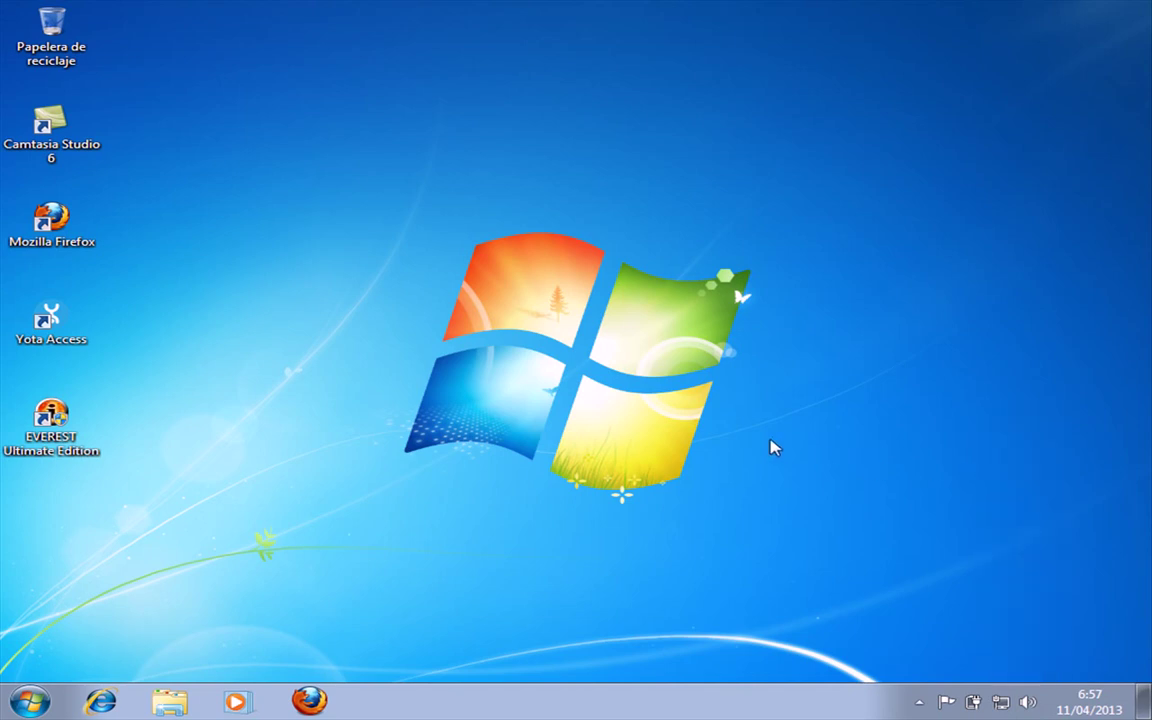
pyautogui.rightClick(771, 447)
pyautogui.click(851, 499)
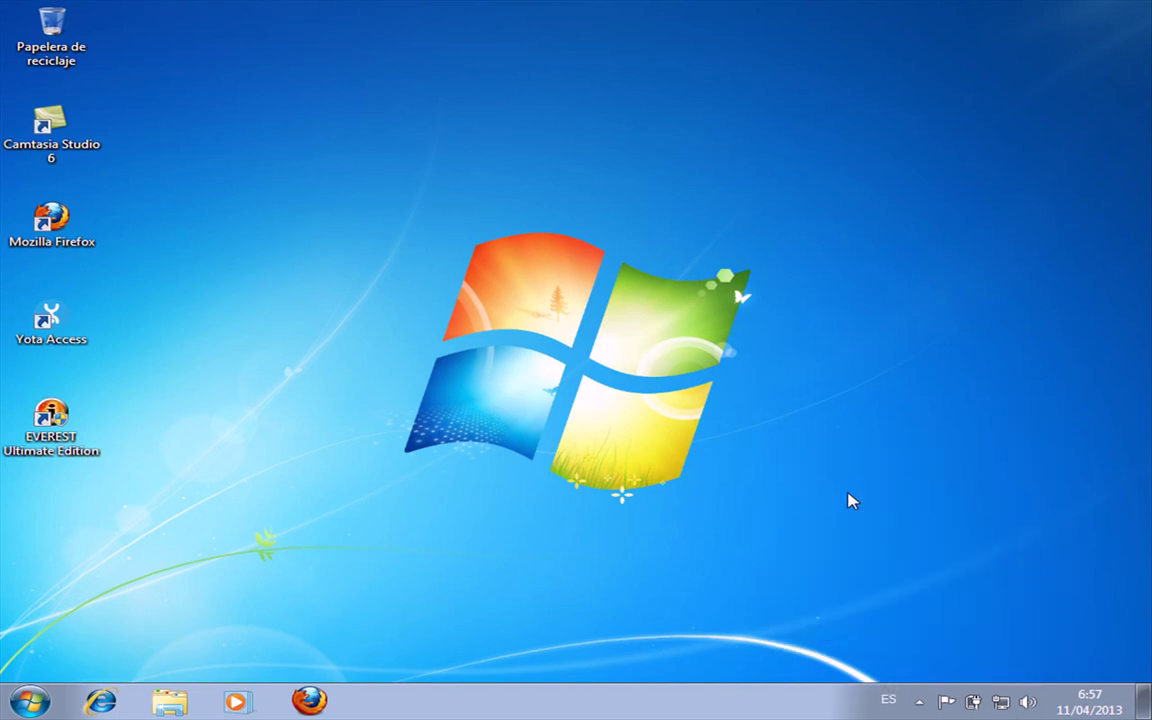
pyautogui.rightClick(479, 349)
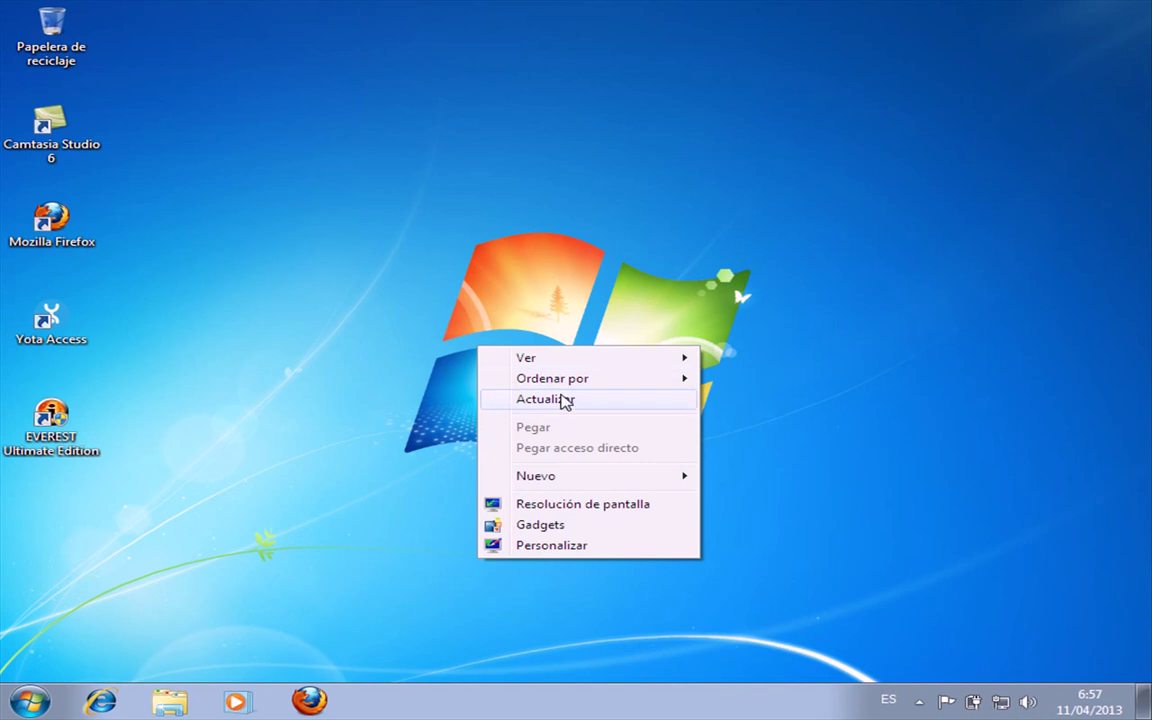
pyautogui.click(561, 399)
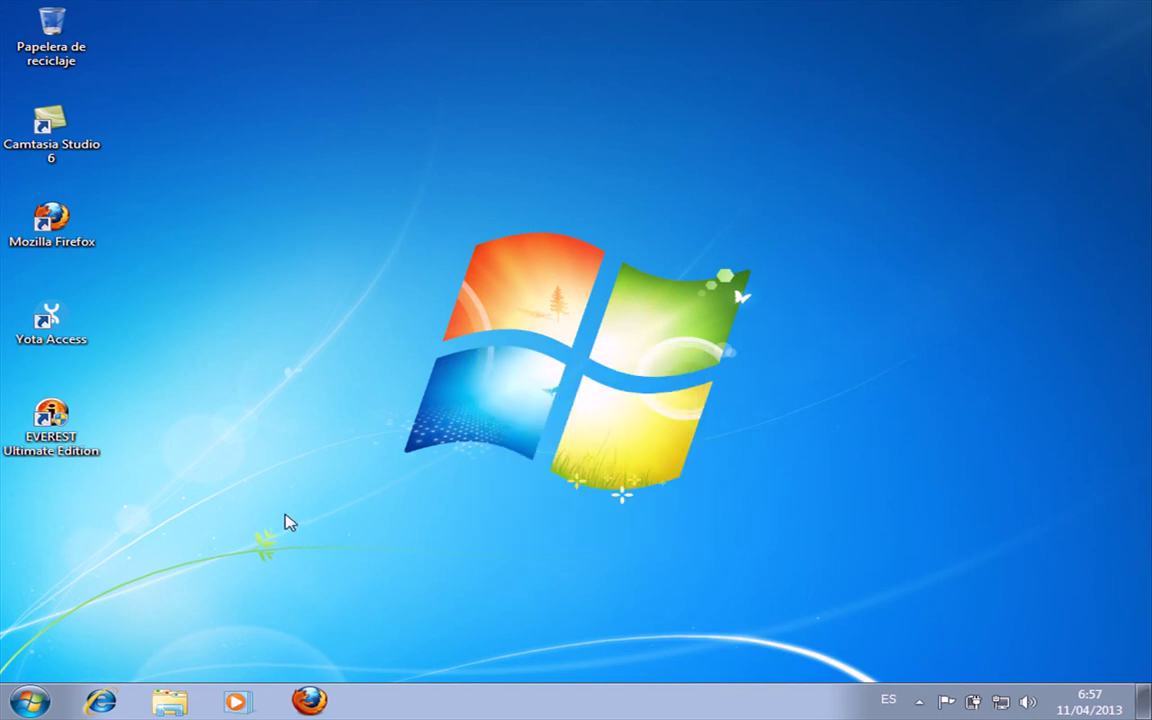